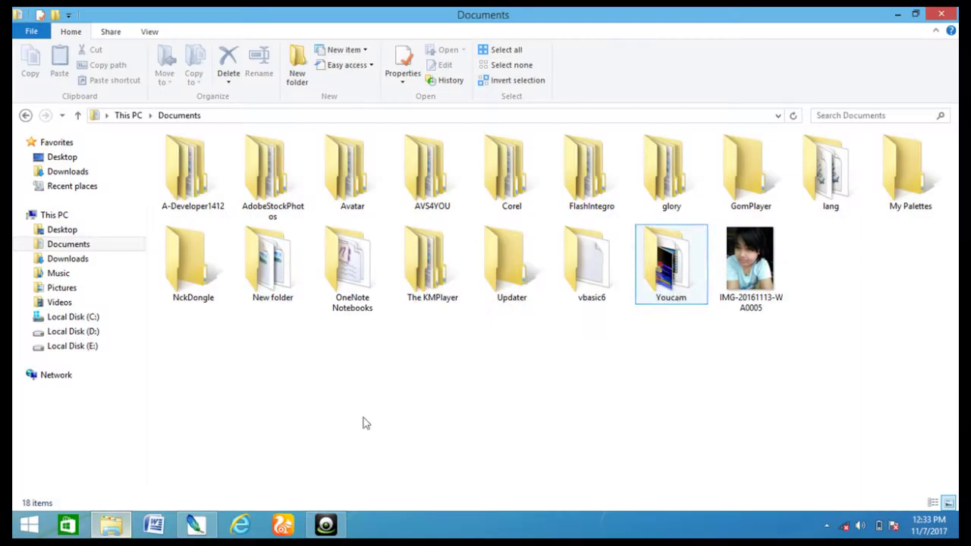
Open IMG-20161113-WA0005.jpg from Documents in Adobe Photoshop CS2 via Open with
click(740, 266)
right_click(739, 269)
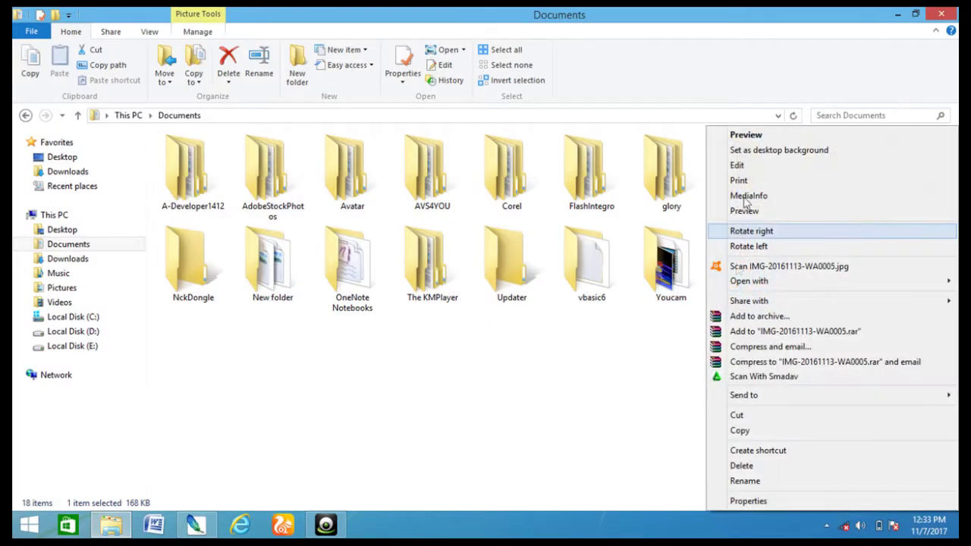
mouse_move(748, 281)
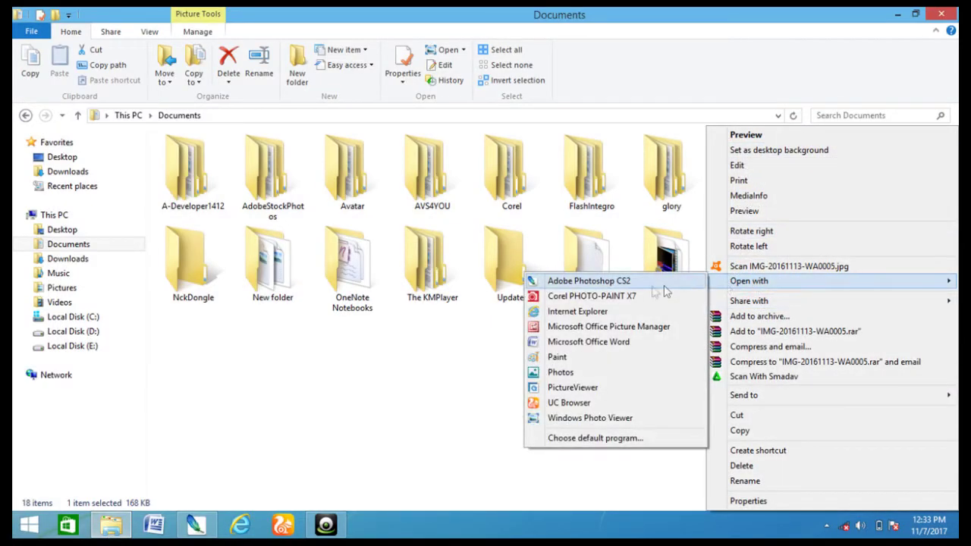
click(645, 287)
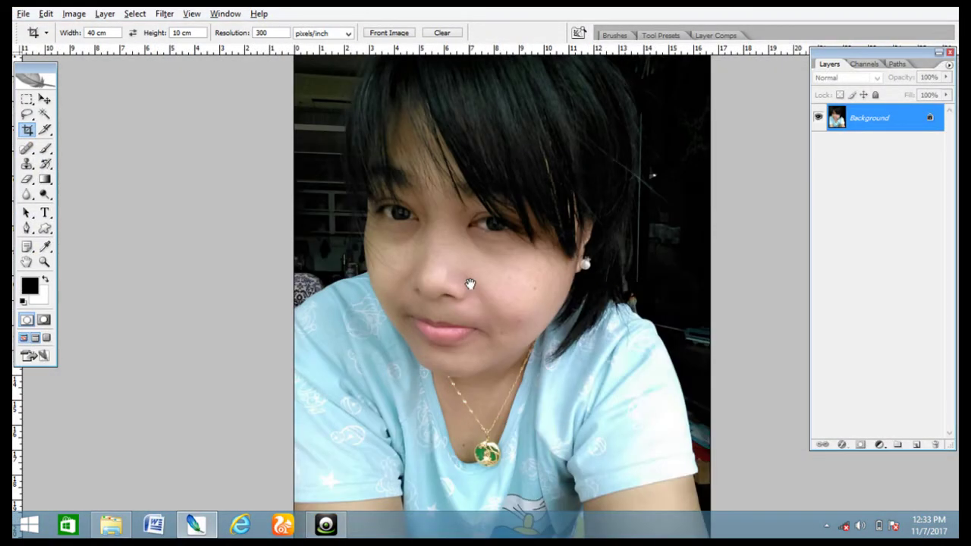
Duplicate the Background layer and give the copy a Surface Blur of radius 10, threshold 10
key(ctrl+minus)
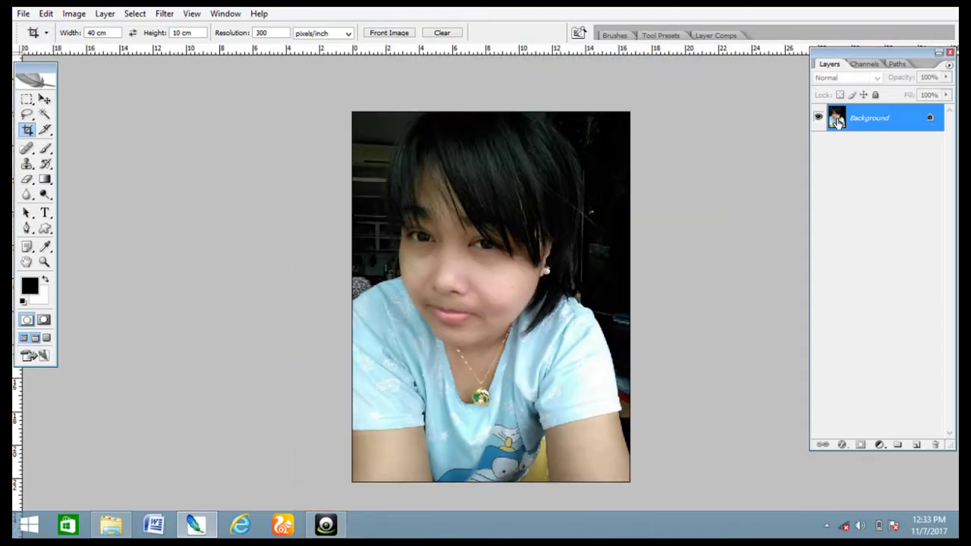
drag(919, 437, 917, 445)
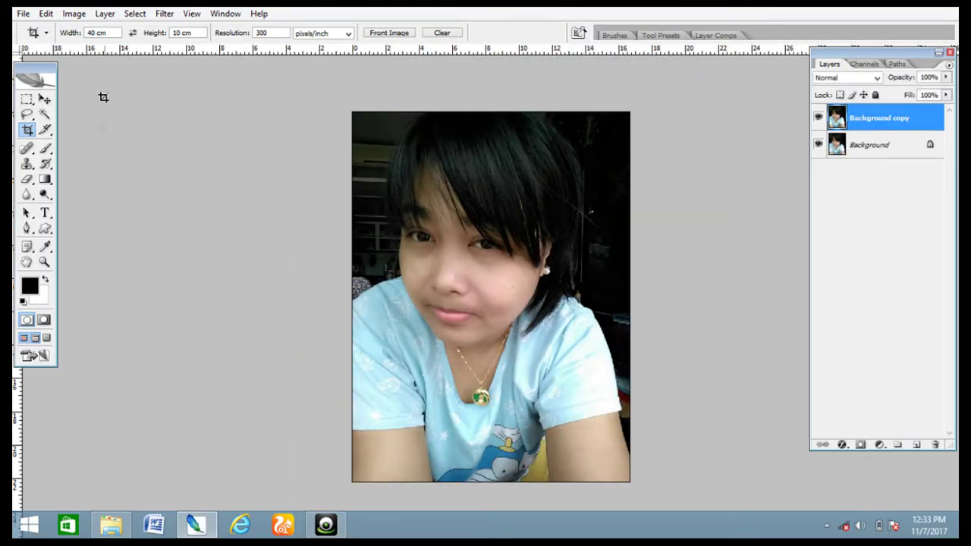
click(168, 14)
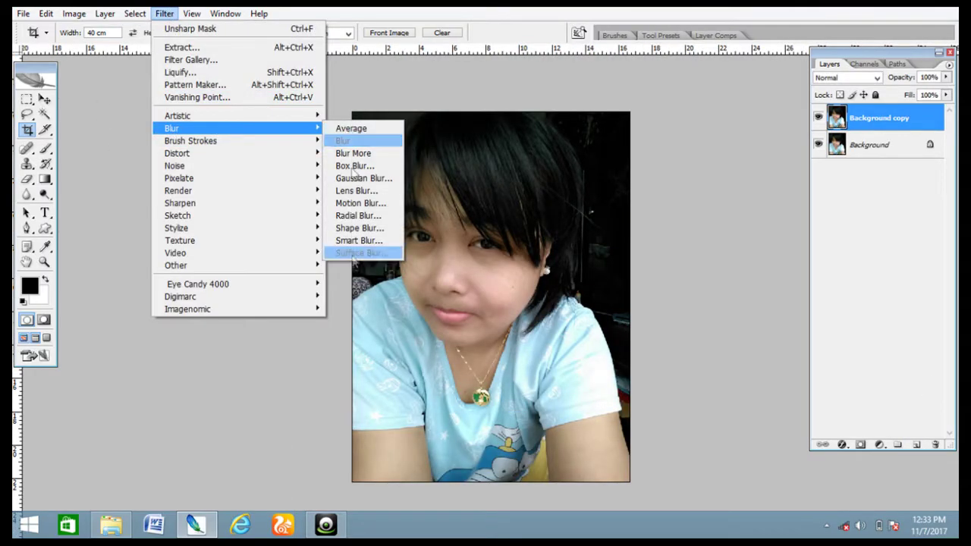
click(353, 253)
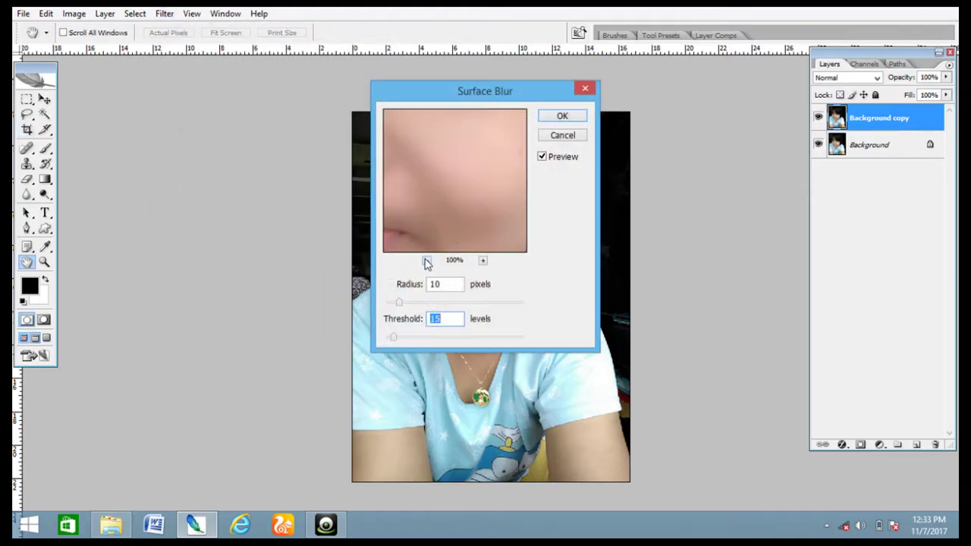
click(426, 260)
click(393, 340)
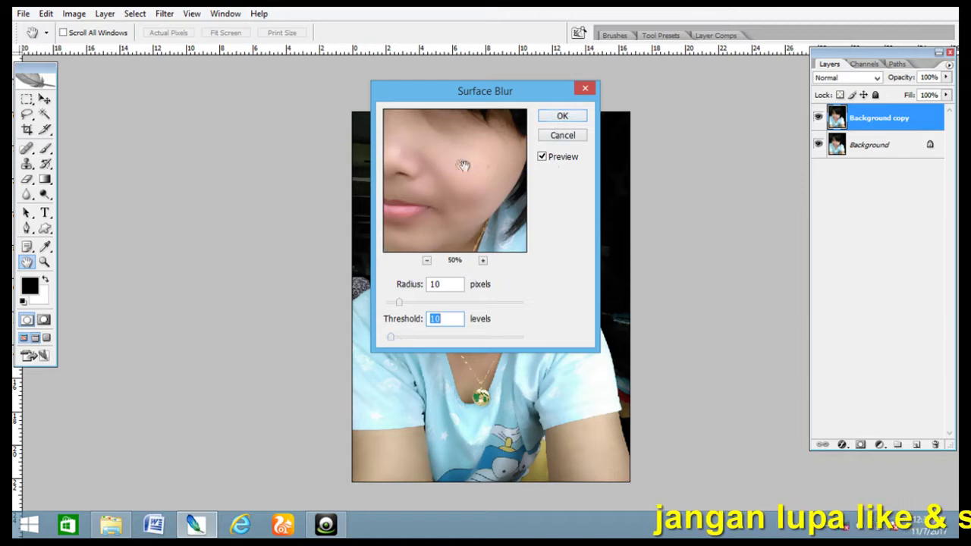
drag(446, 163, 486, 184)
click(561, 115)
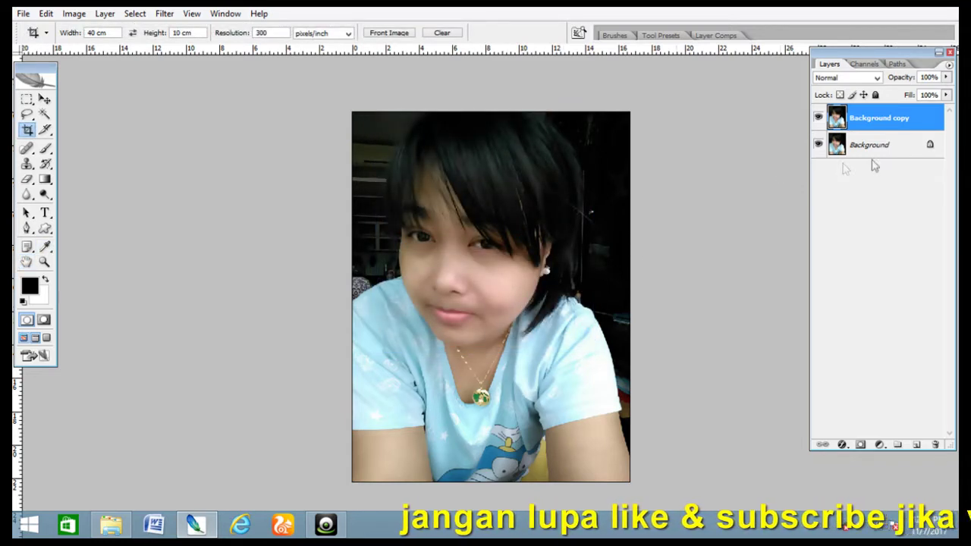
click(872, 146)
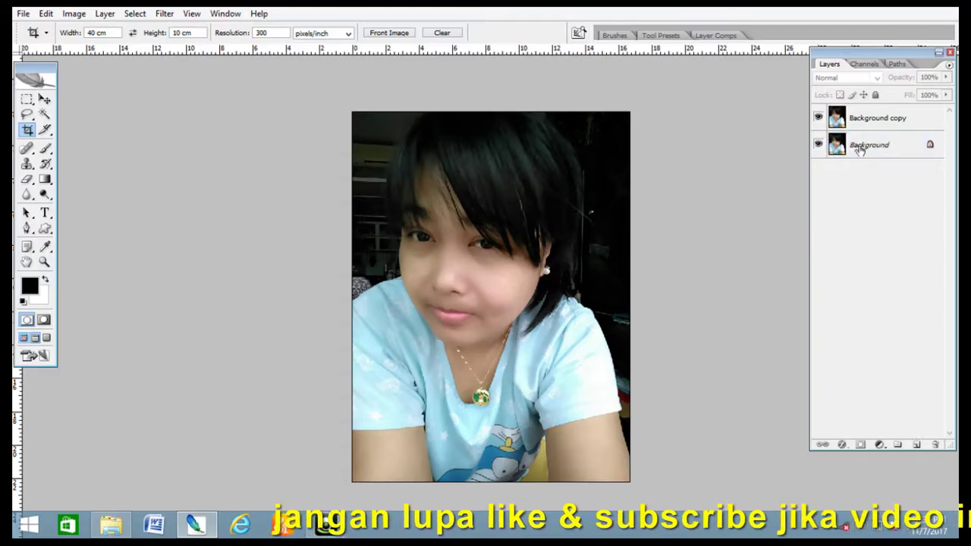
Duplicate Background, move Background copy 2 to the top, and erase its skin areas
drag(870, 145, 917, 445)
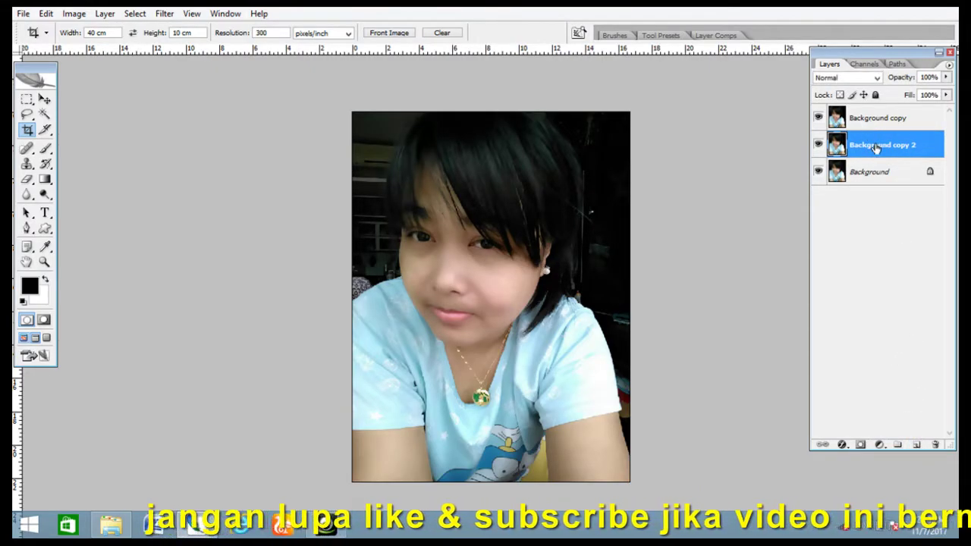
drag(877, 123, 877, 110)
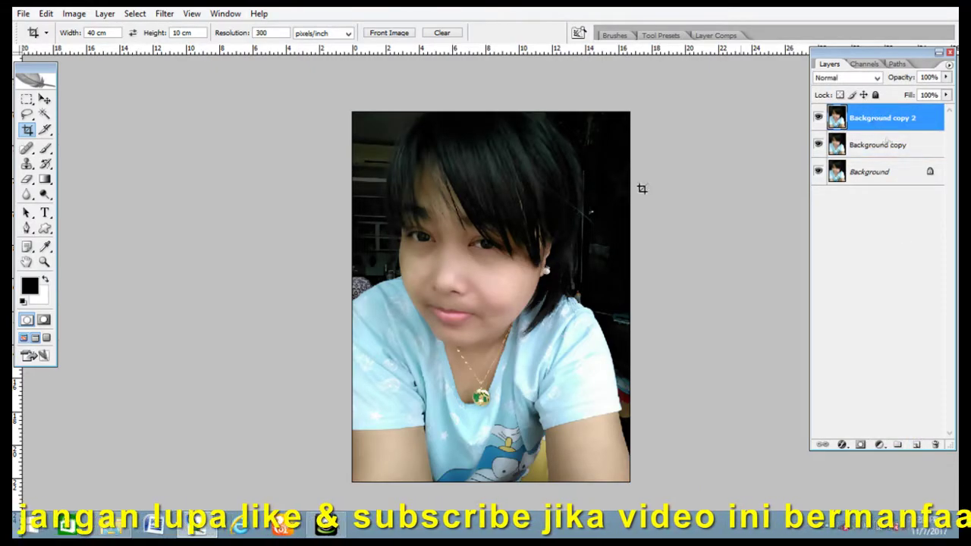
scroll(458, 278, up, 1)
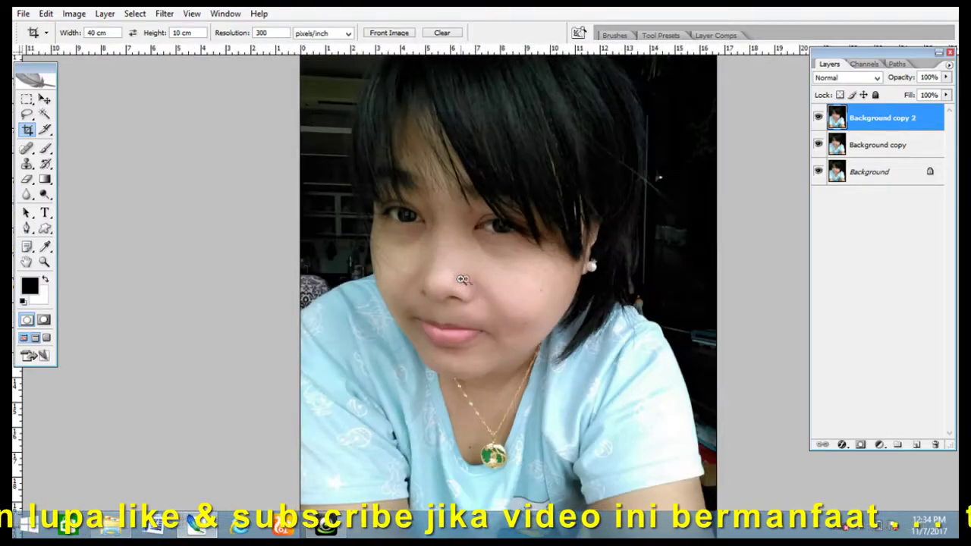
click(28, 180)
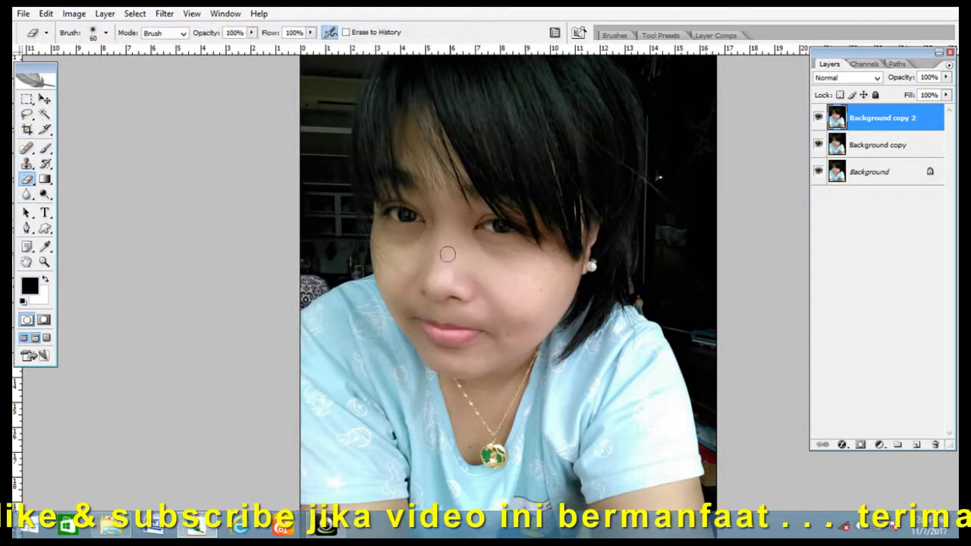
scroll(447, 255, up, 1)
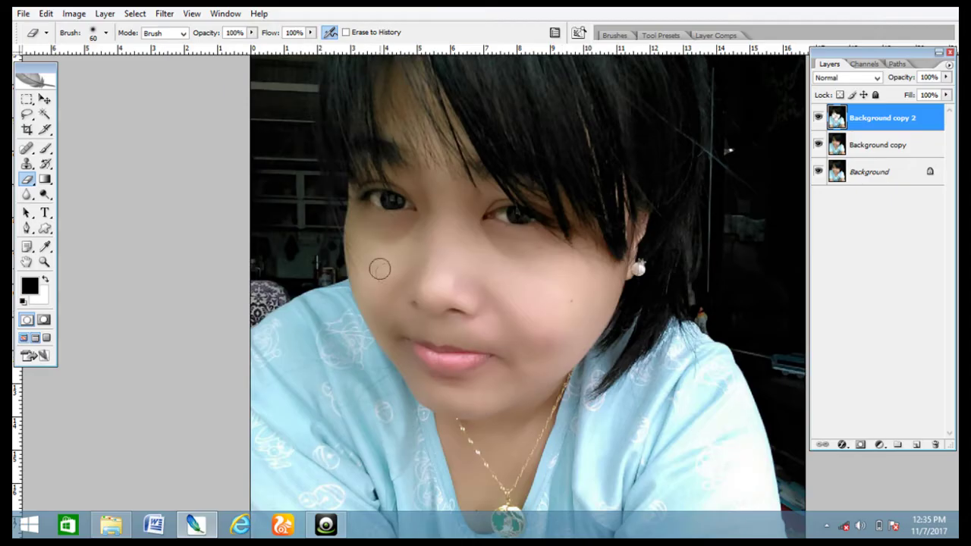
Flatten all three layers into a single Background layer
click(27, 150)
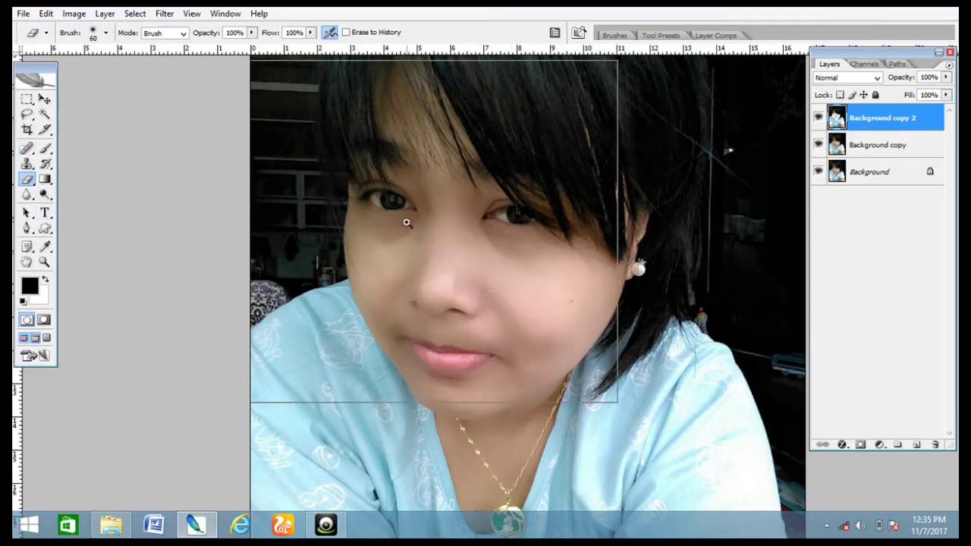
scroll(408, 221, up, 1)
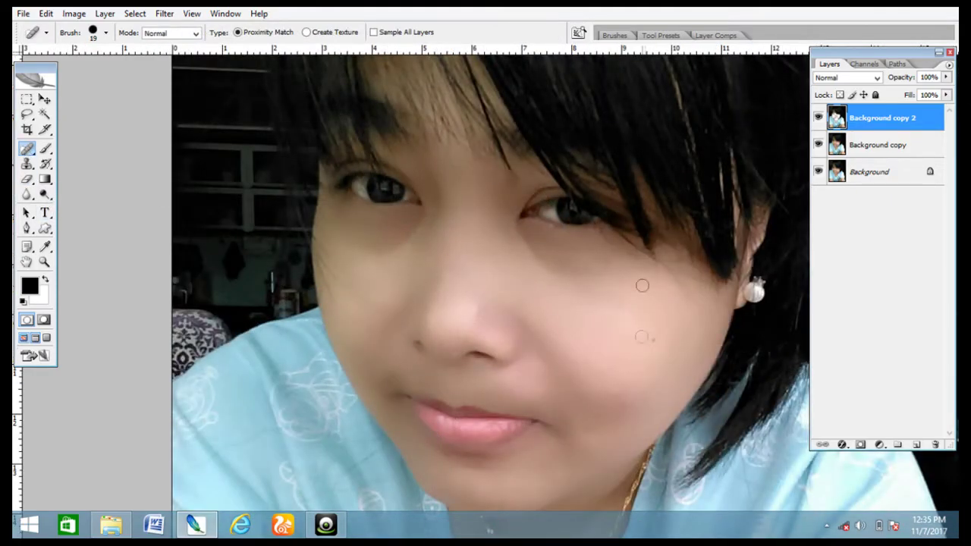
click(949, 66)
click(833, 342)
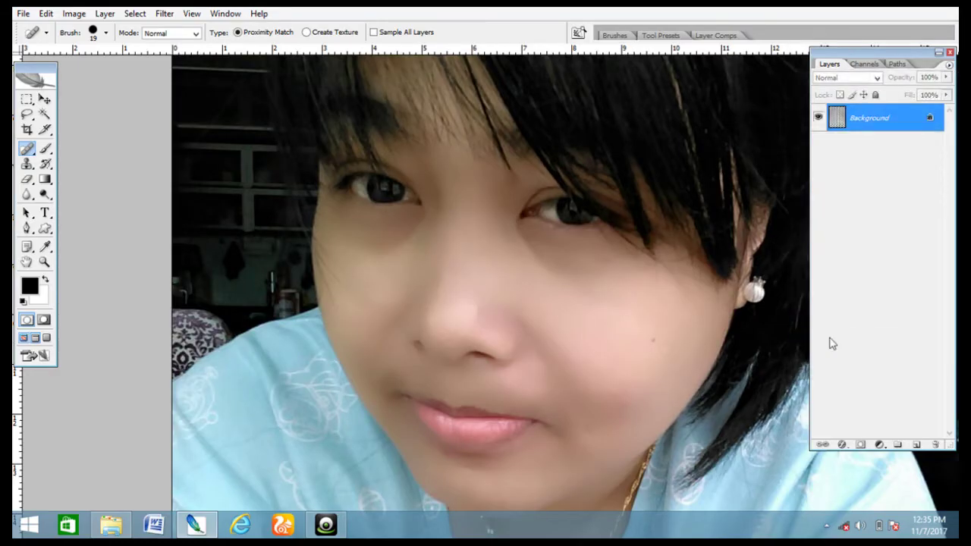
Heal the dark mole on the cheek with the Spot Healing Brush
alt+click(635, 325)
click(486, 213)
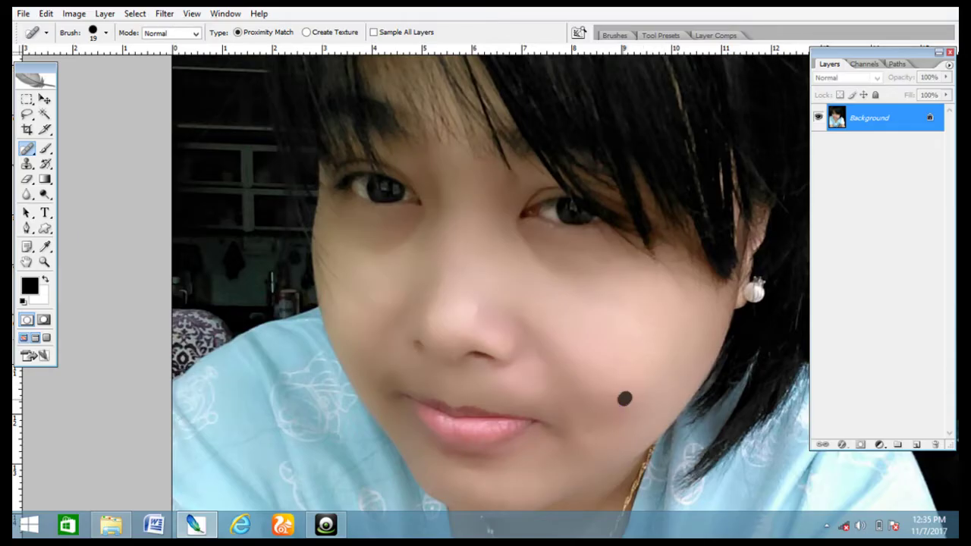
click(624, 398)
drag(637, 390, 670, 249)
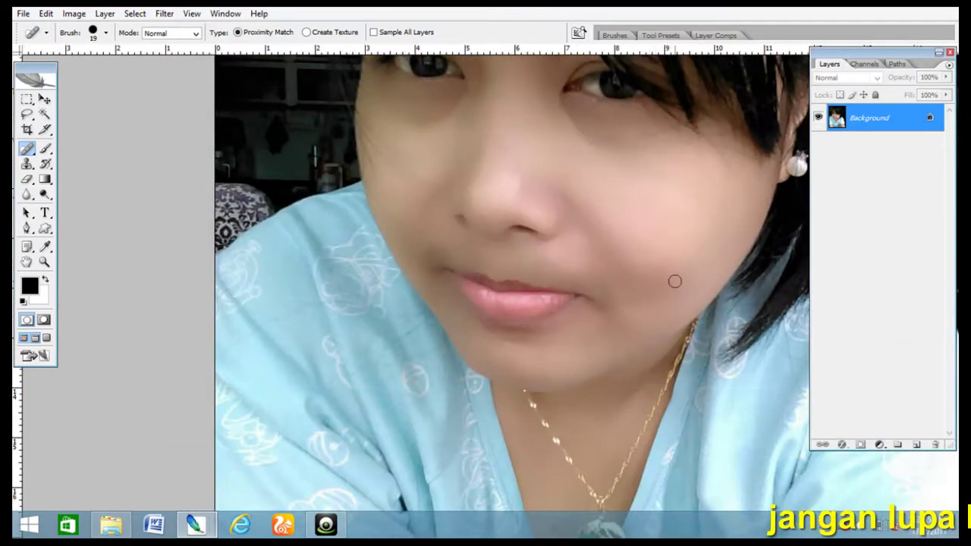
key(c)
key(ctrl+minus)
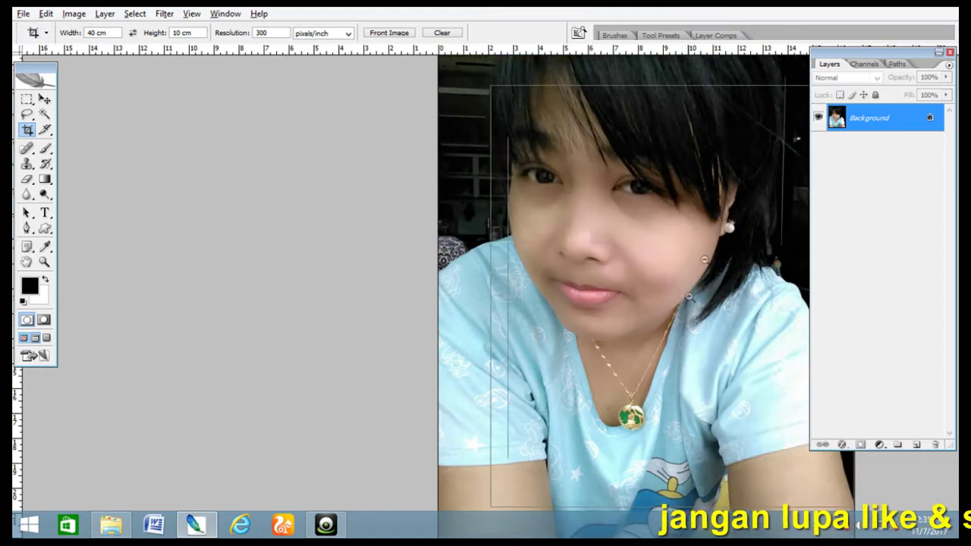
Raise the photo's saturation slightly with Hue/Saturation
alt+click(704, 260)
click(74, 14)
mouse_move(95, 47)
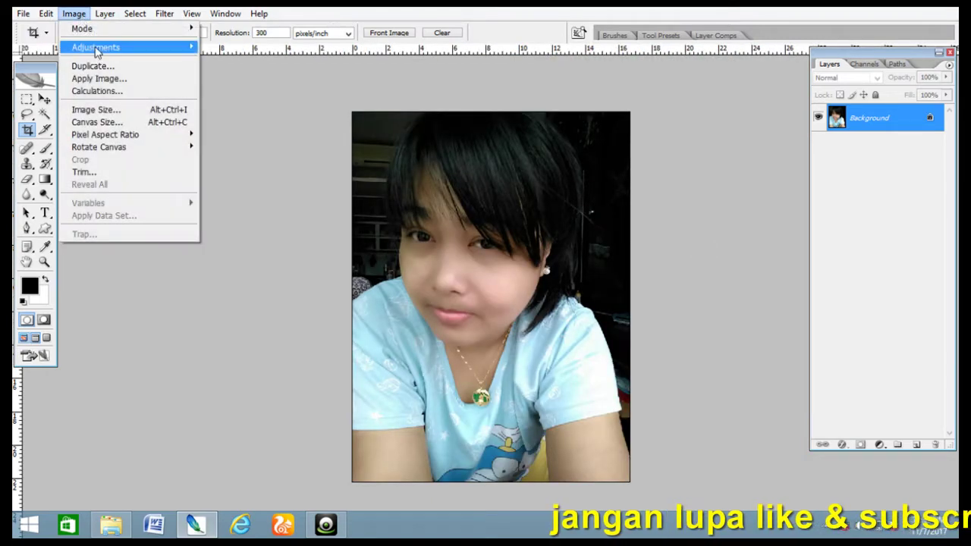
click(241, 143)
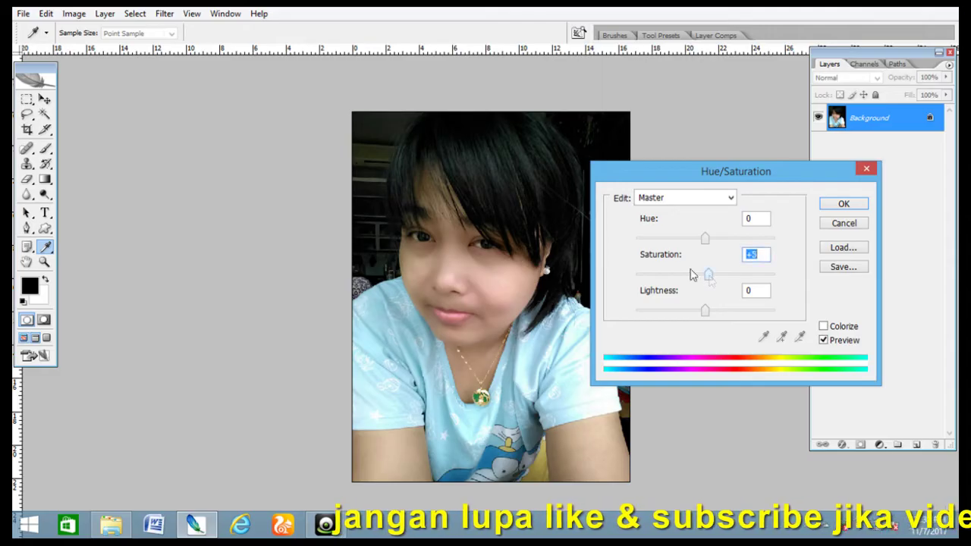
click(844, 204)
Brighten the midtones to a Levels gamma of 1.09
click(73, 13)
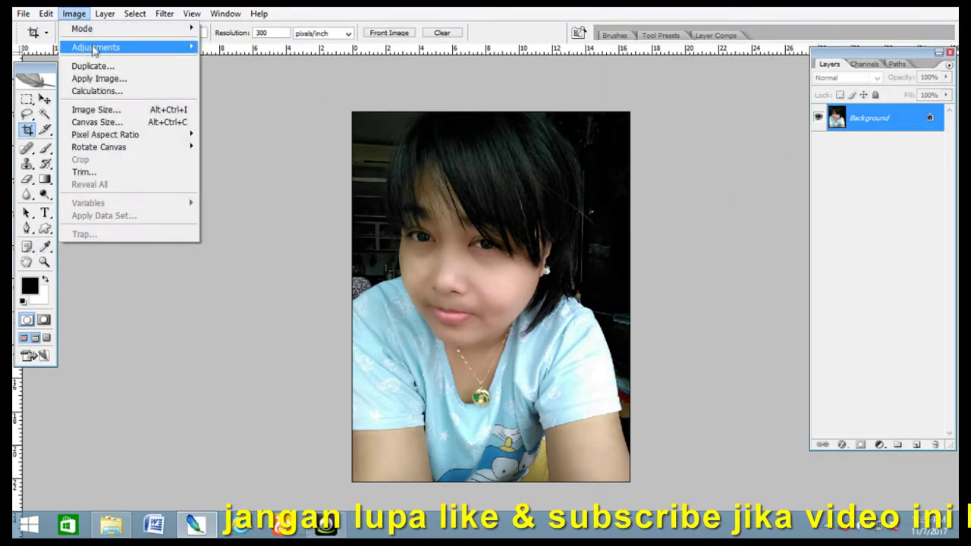
mouse_move(95, 47)
click(245, 50)
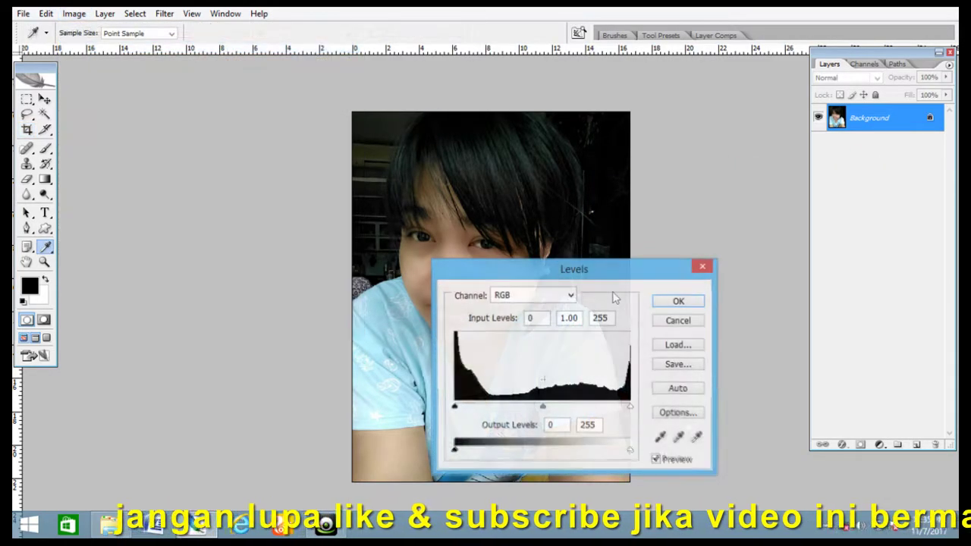
drag(576, 267, 757, 233)
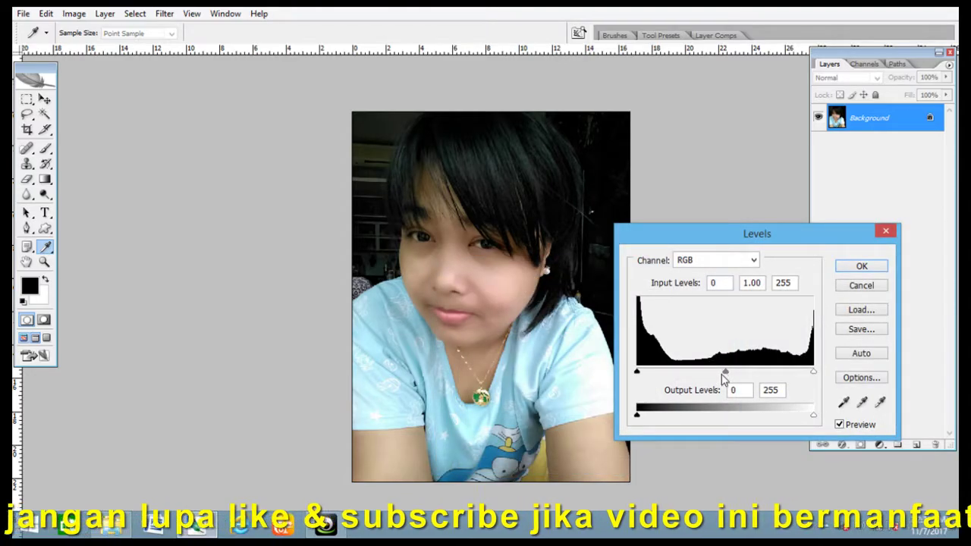
drag(725, 373, 721, 373)
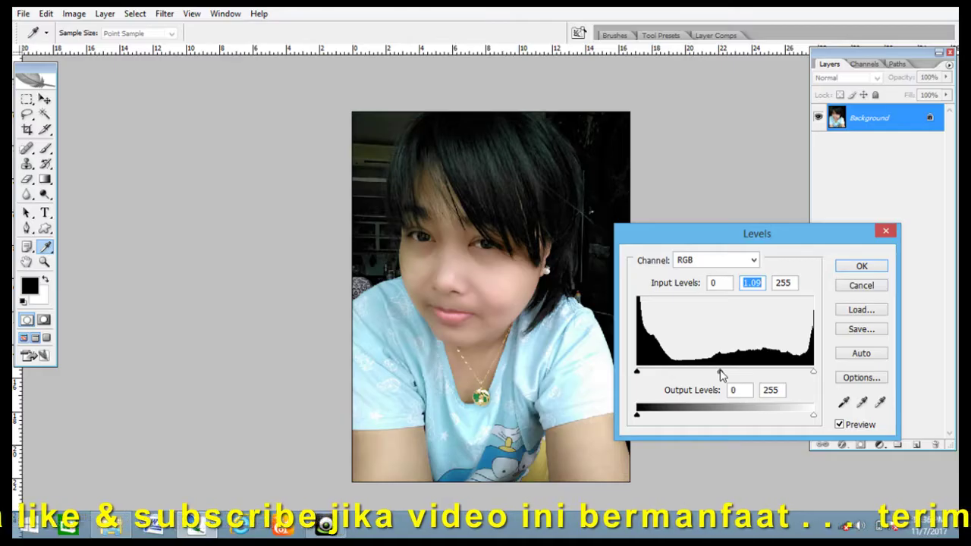
click(843, 267)
Duplicate the photo with Ctrl+J and scale the copy to 121.8% with Free Transform
key(c)
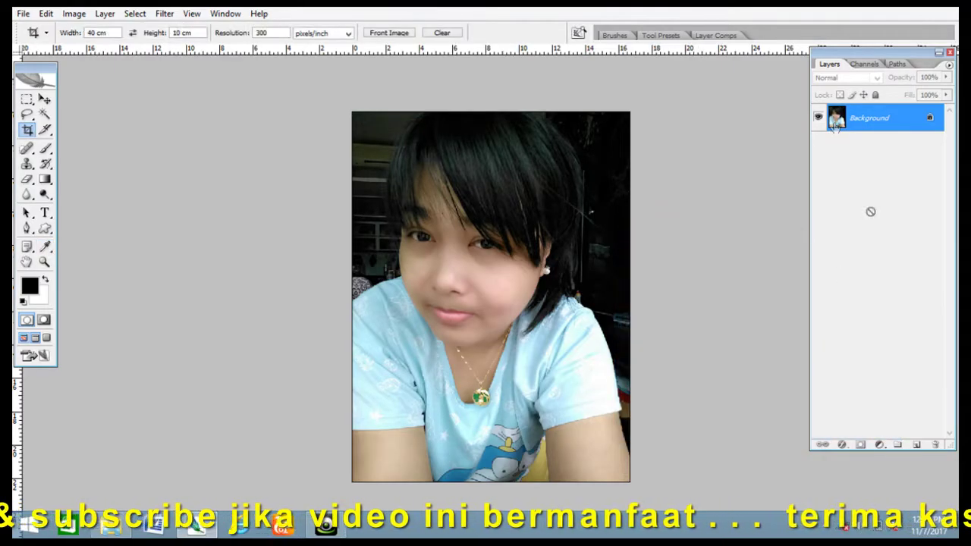
key(ctrl+j)
key(ctrl+t)
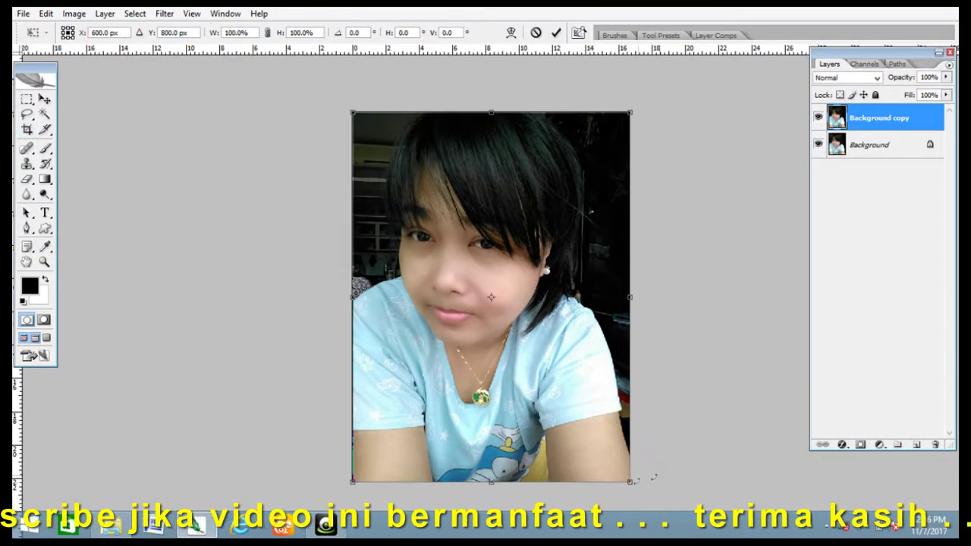
drag(630, 482, 690, 505)
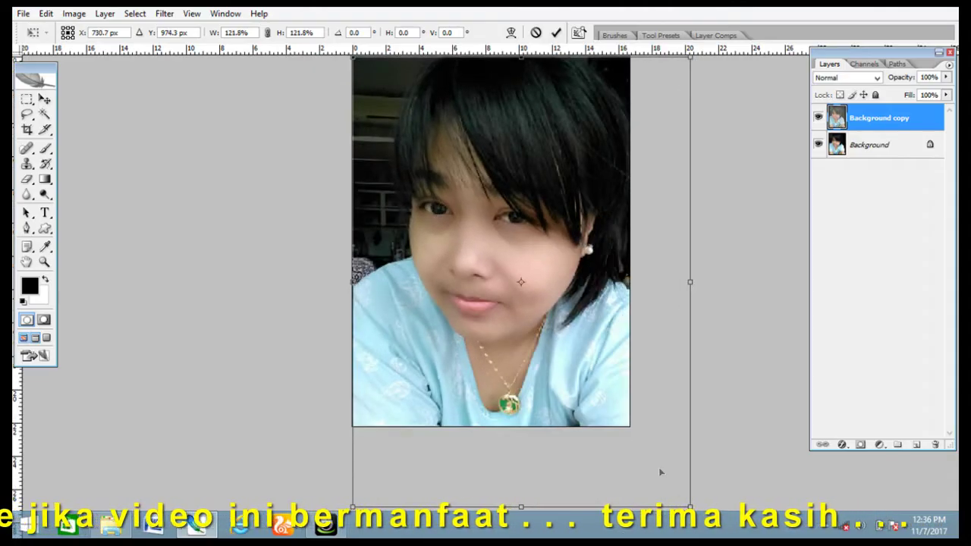
key(Return)
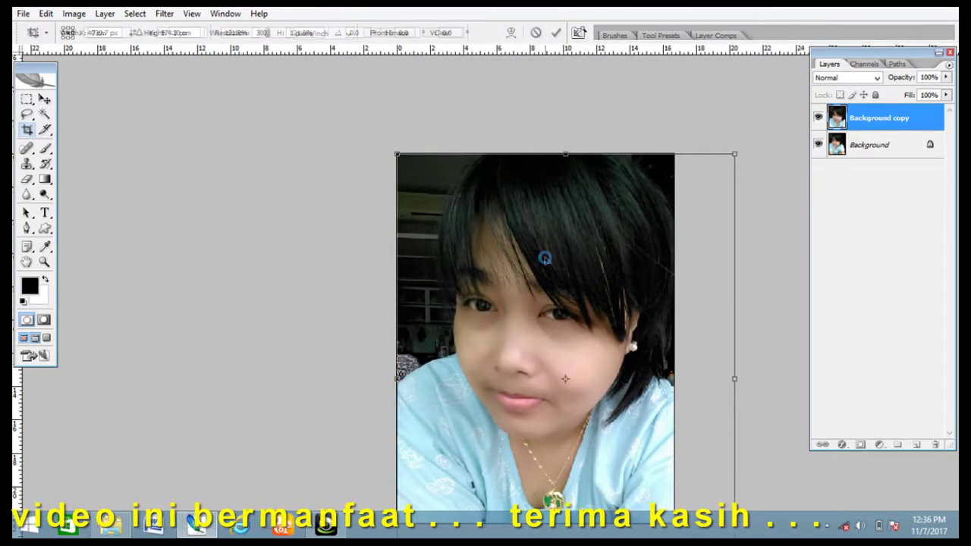
key(c)
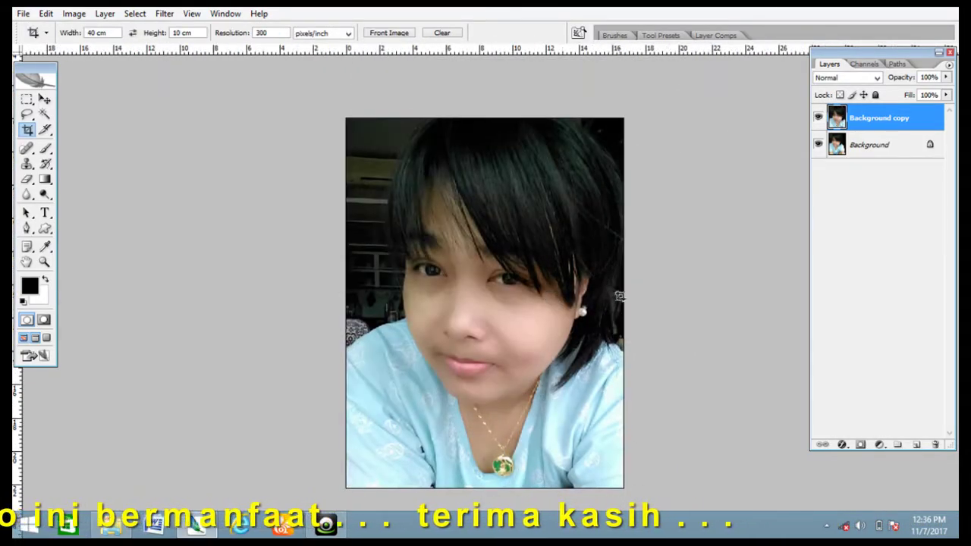
click(949, 66)
Flatten the image and crop it tighter around the face
click(830, 340)
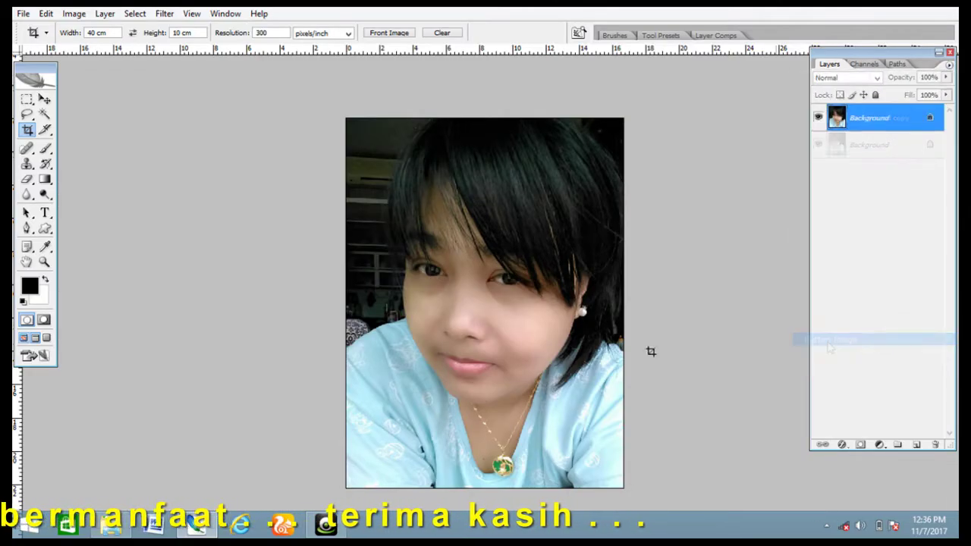
drag(369, 185, 590, 480)
key(Return)
Copy the marquee-selected lips to Layer 1 and tint them with Hue/Saturation
click(27, 100)
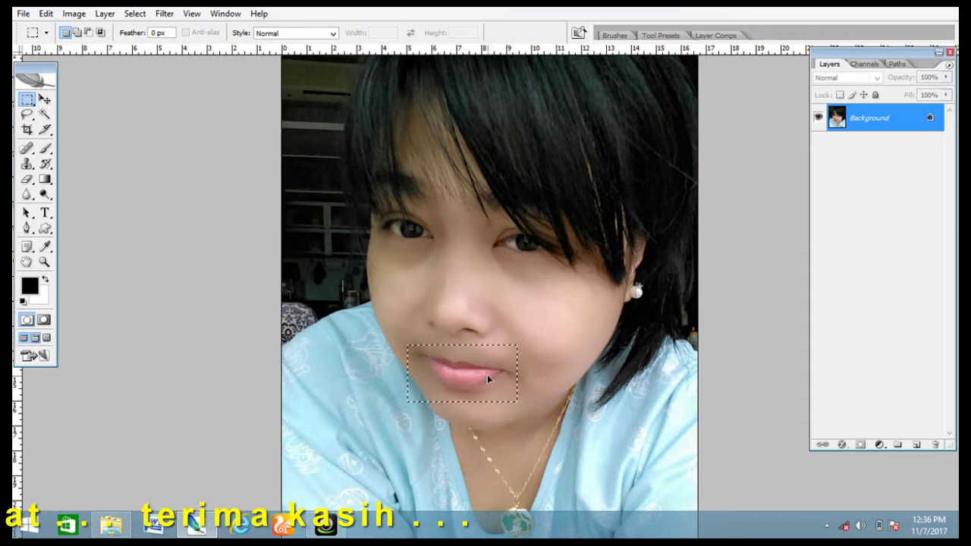
key(ctrl+j)
click(88, 17)
mouse_move(96, 47)
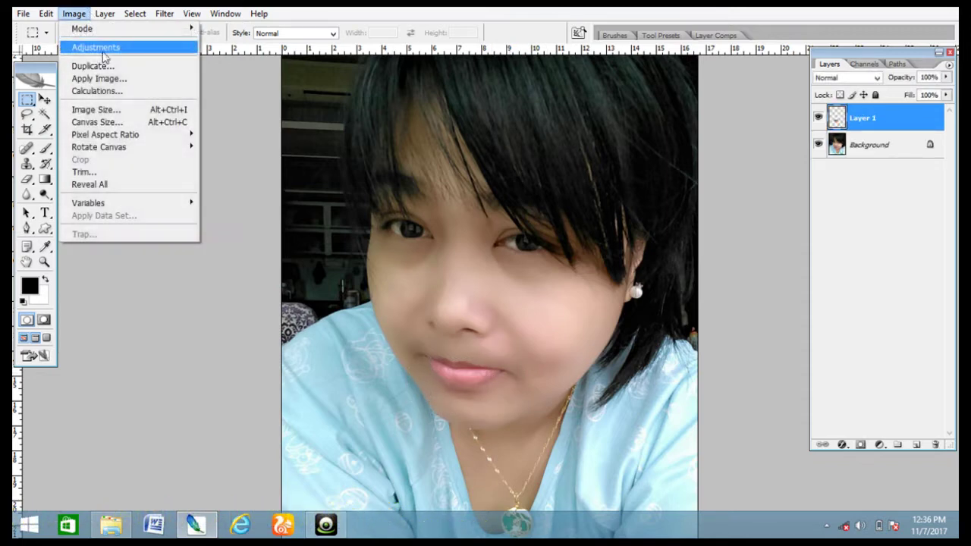
click(271, 154)
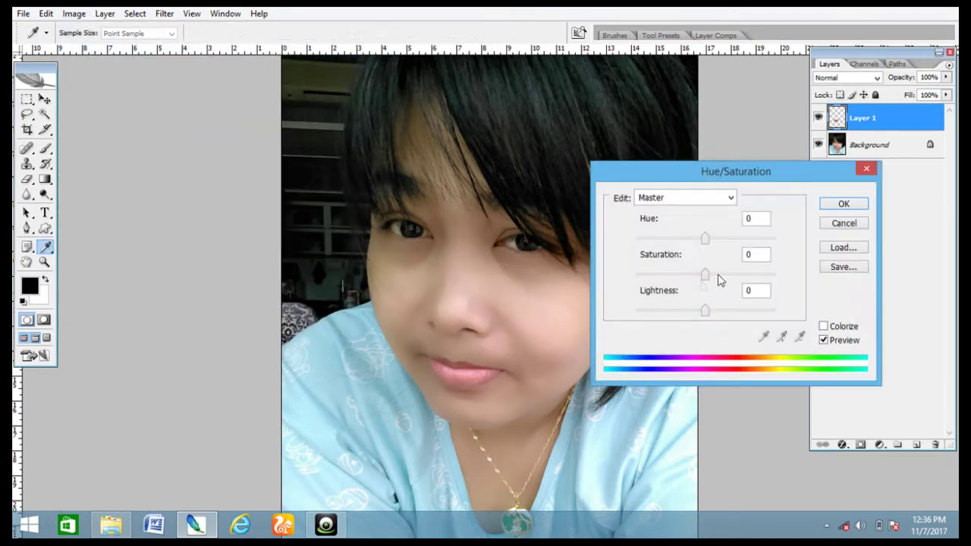
click(844, 205)
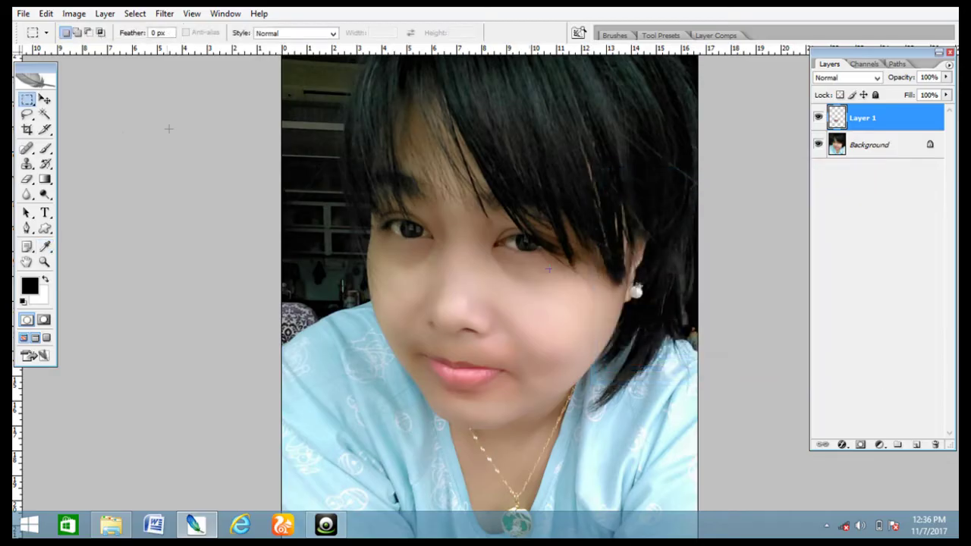
Trim the lip layer's edges with the Eraser, set 65% opacity, and flatten it
click(27, 181)
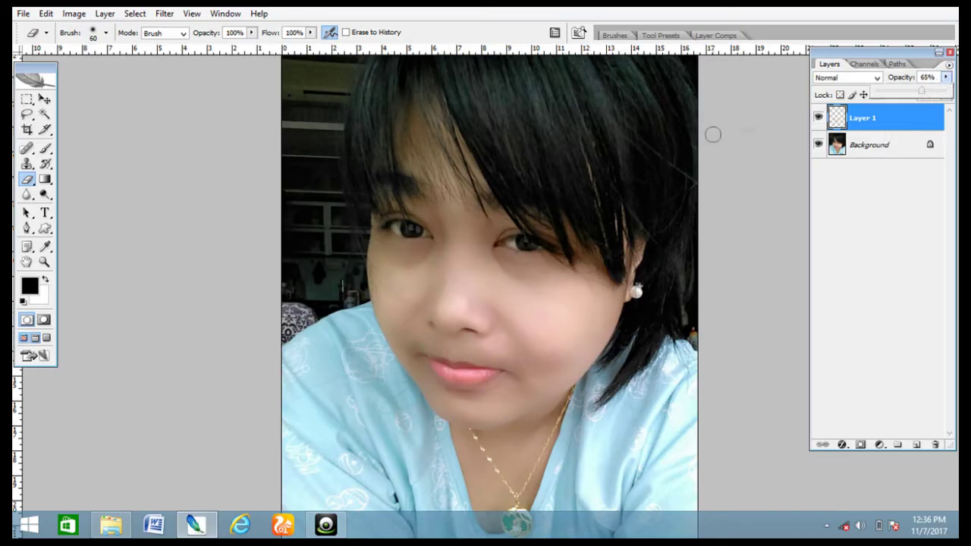
click(949, 65)
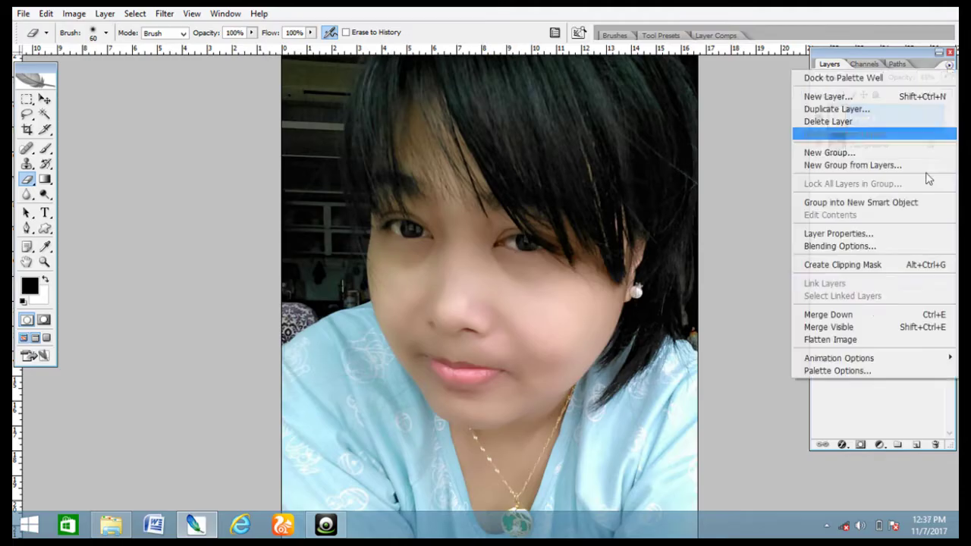
click(834, 338)
Apply a Color Balance midtone shift with Cyan/Red set to +3
click(75, 15)
mouse_move(96, 48)
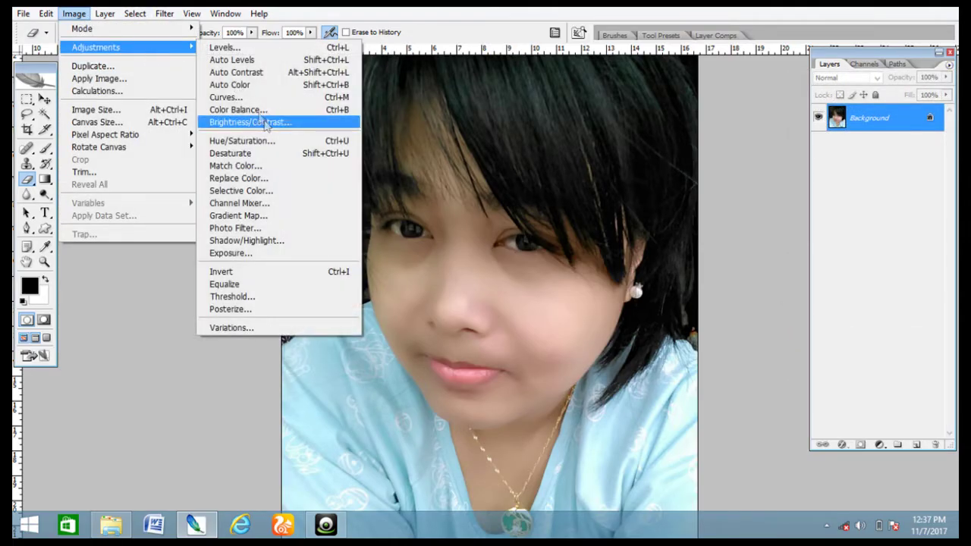
click(239, 109)
drag(498, 377, 892, 215)
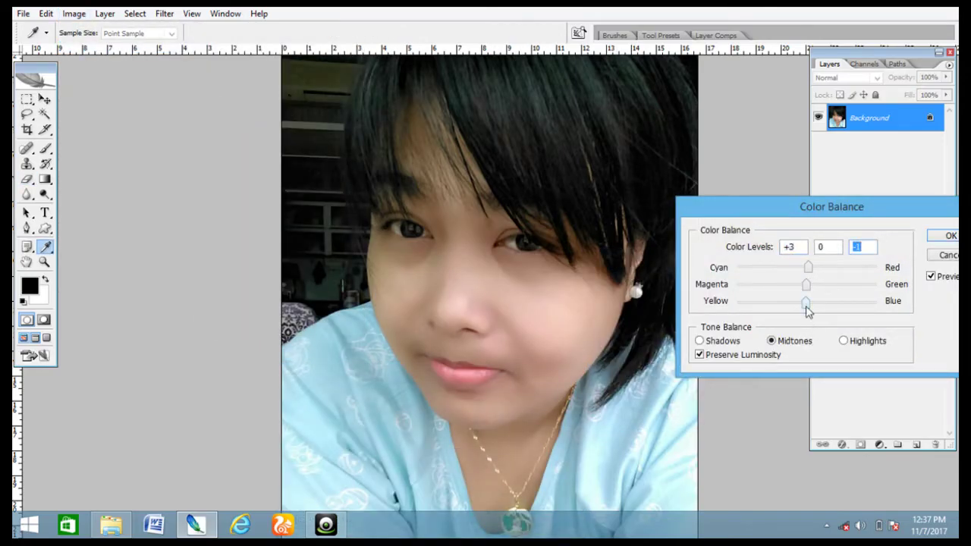
click(938, 242)
key(e)
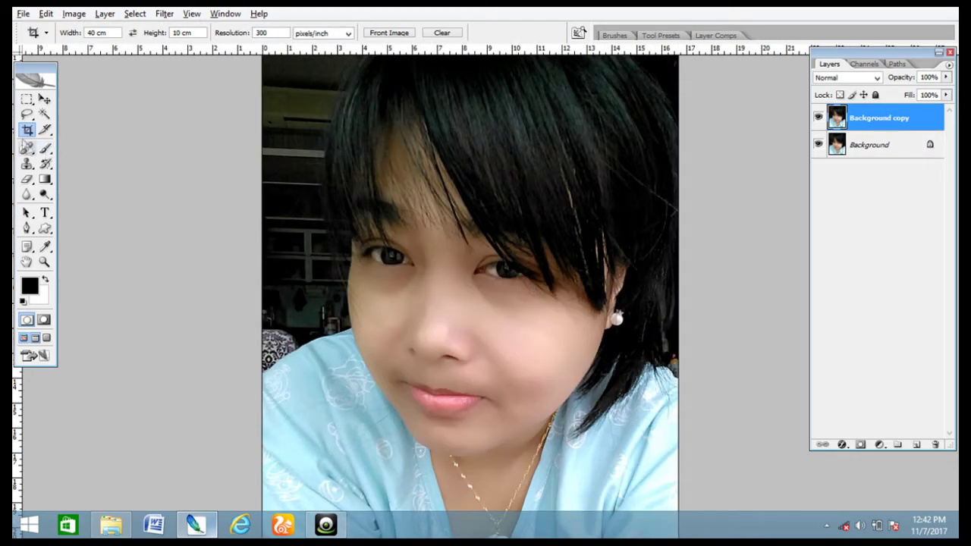
Switch to the Clone Stamp tool and dismiss the missing clone-source warnings
click(27, 147)
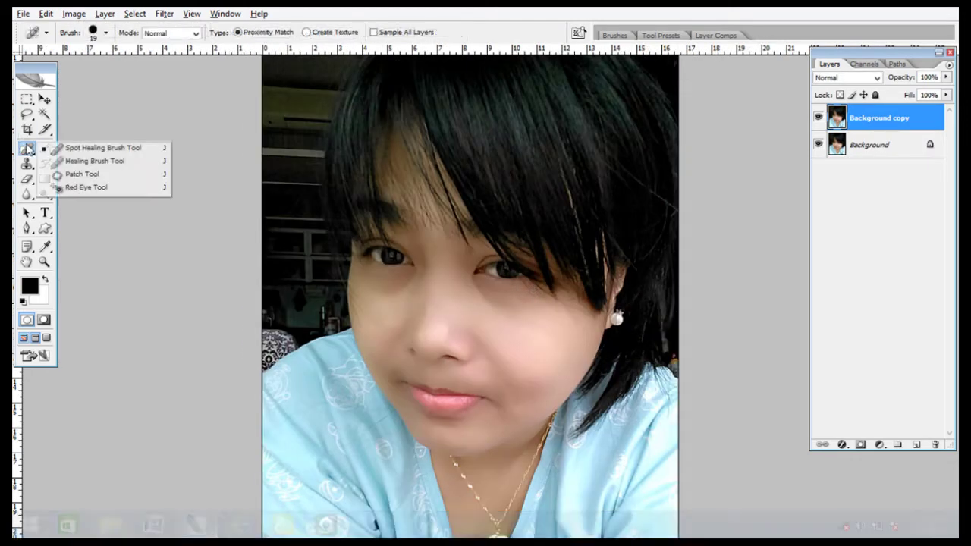
click(26, 163)
click(530, 244)
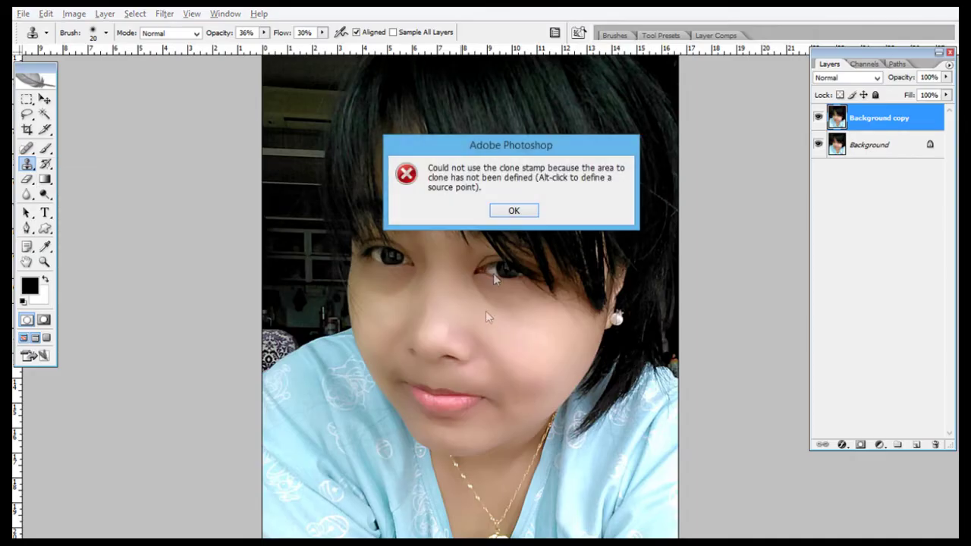
click(514, 214)
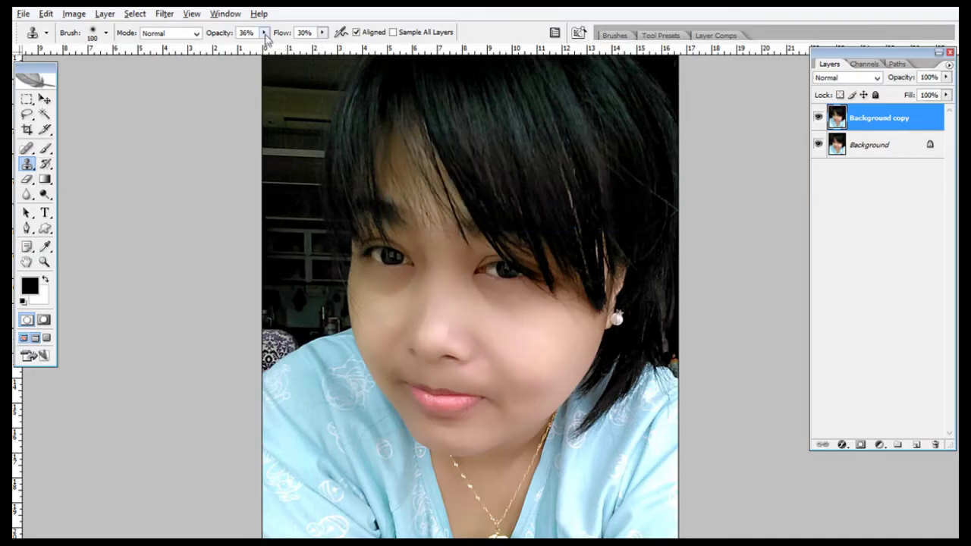
click(403, 164)
click(512, 210)
key(ctrl+plus)
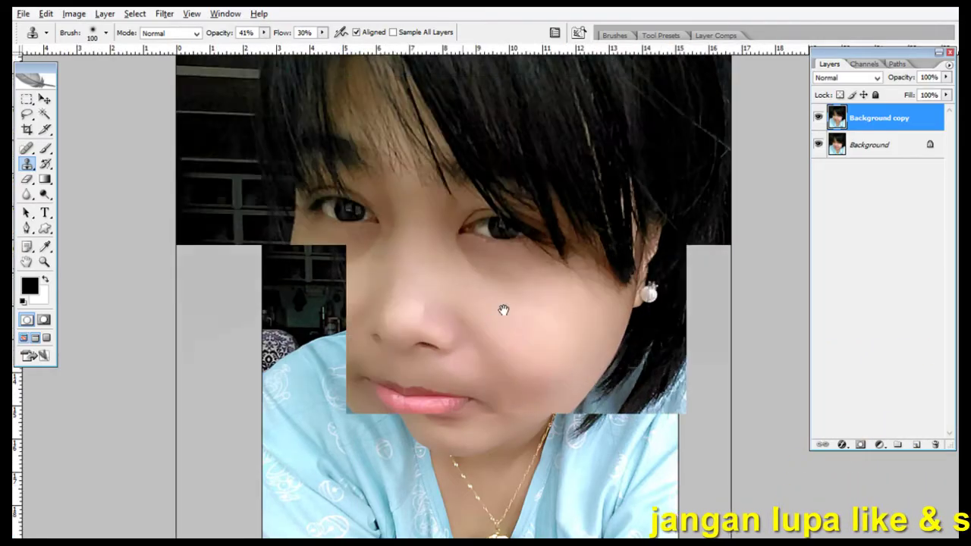
click(507, 306)
click(511, 210)
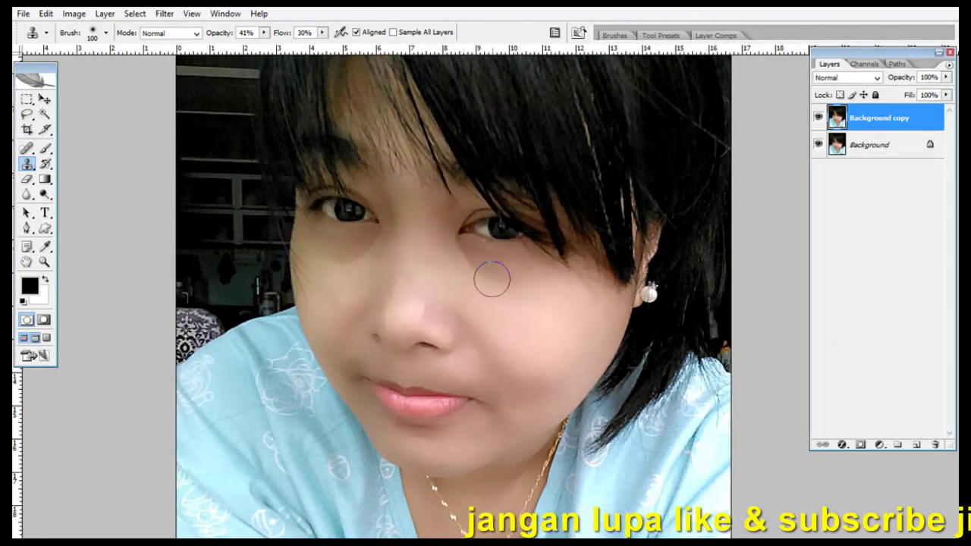
Sample clean skin near the nose and clone it over the cheek, shrinking the brush to 70
alt+click(450, 268)
mouse_move(487, 268)
mouse_down()
mouse_move(476, 286)
mouse_move(440, 269)
mouse_move(440, 243)
mouse_move(456, 264)
mouse_move(358, 277)
mouse_move(365, 255)
mouse_move(337, 250)
mouse_up()
key(bracketleft)
key(bracketleft)
key(bracketleft)
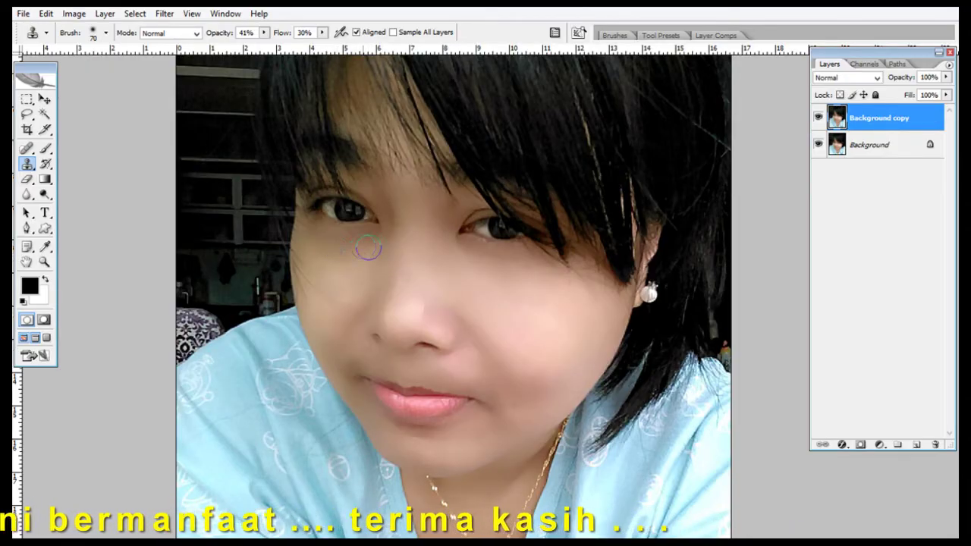
drag(361, 251, 388, 263)
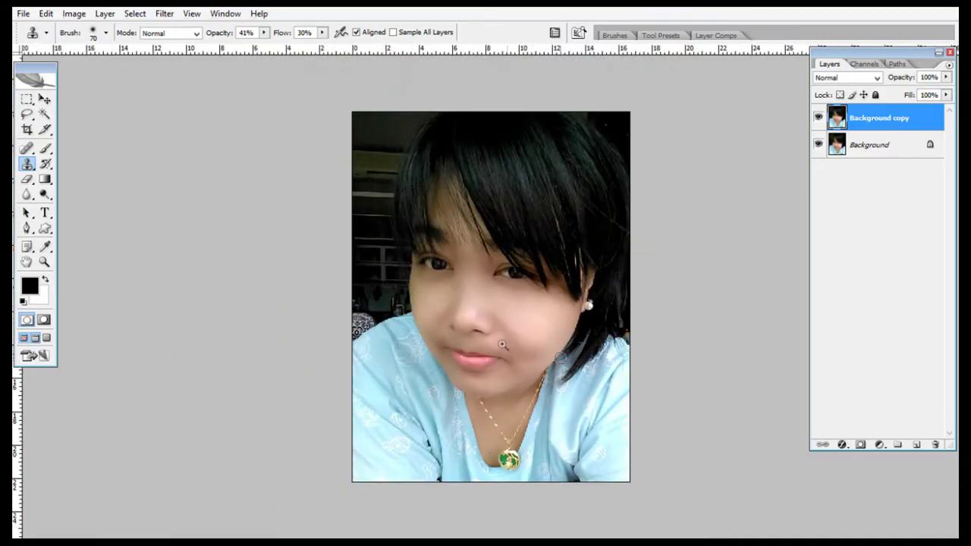
Inspect the nose and mouth close up, then flatten Background copy into a single Background layer
click(504, 340)
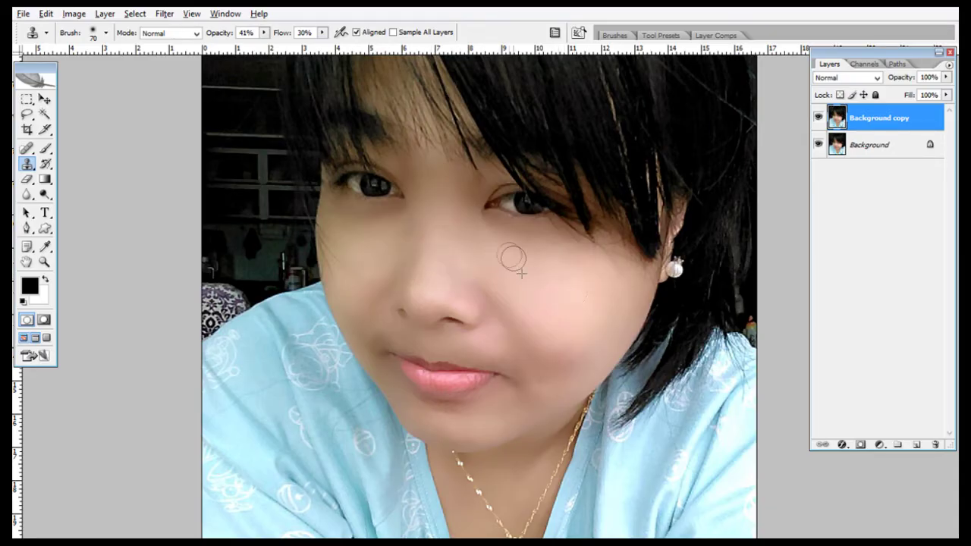
alt+click(565, 295)
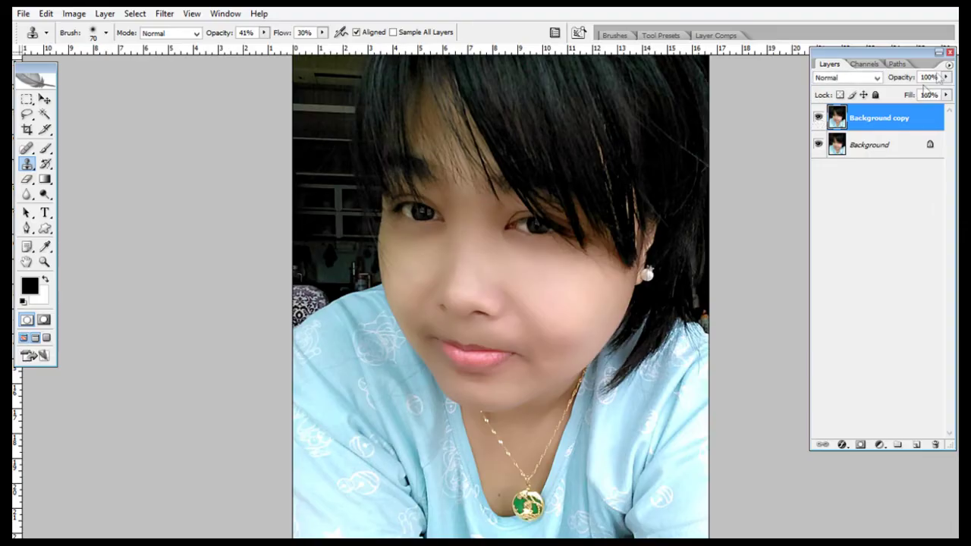
click(948, 69)
click(834, 338)
Apply a Color Balance shift of +5 toward blue on the Yellow/Blue slider for Midtones
click(24, 14)
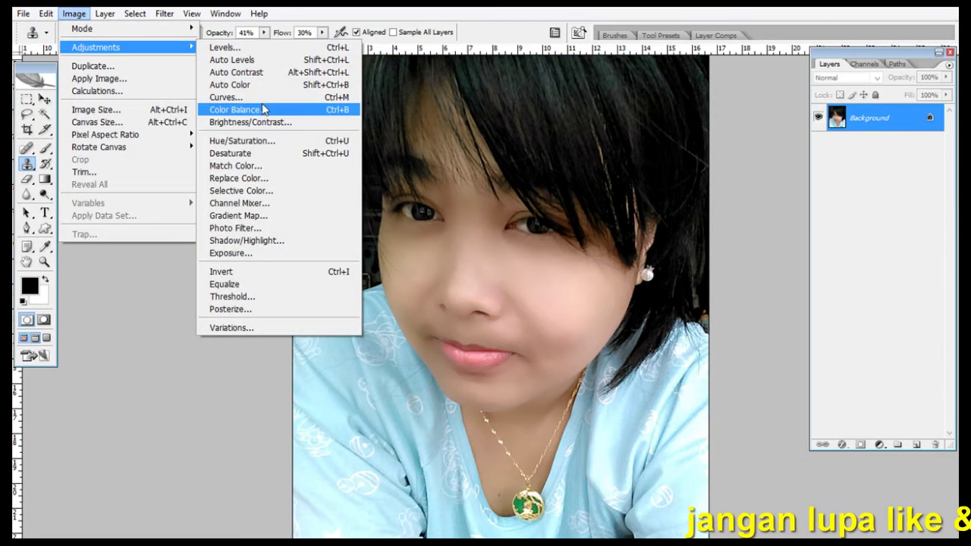
click(318, 106)
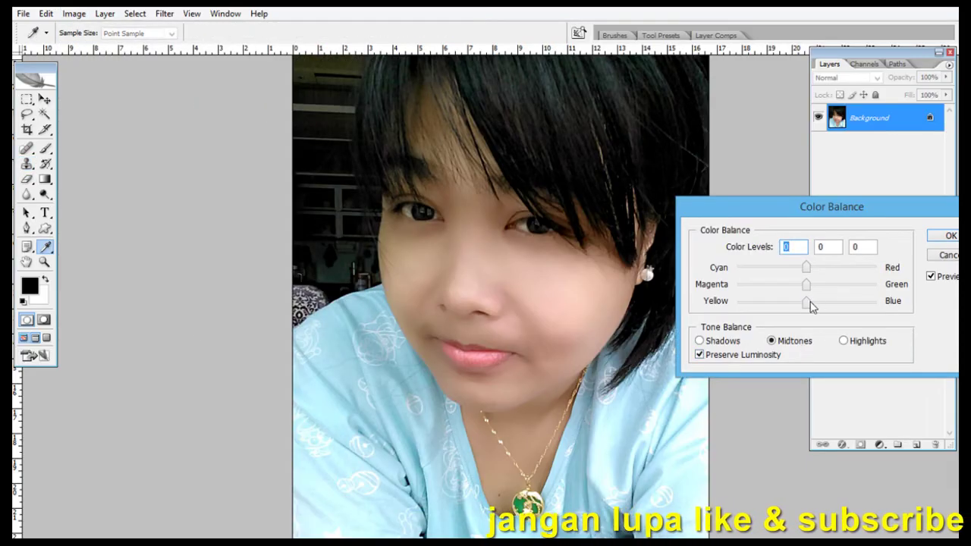
click(950, 236)
click(26, 163)
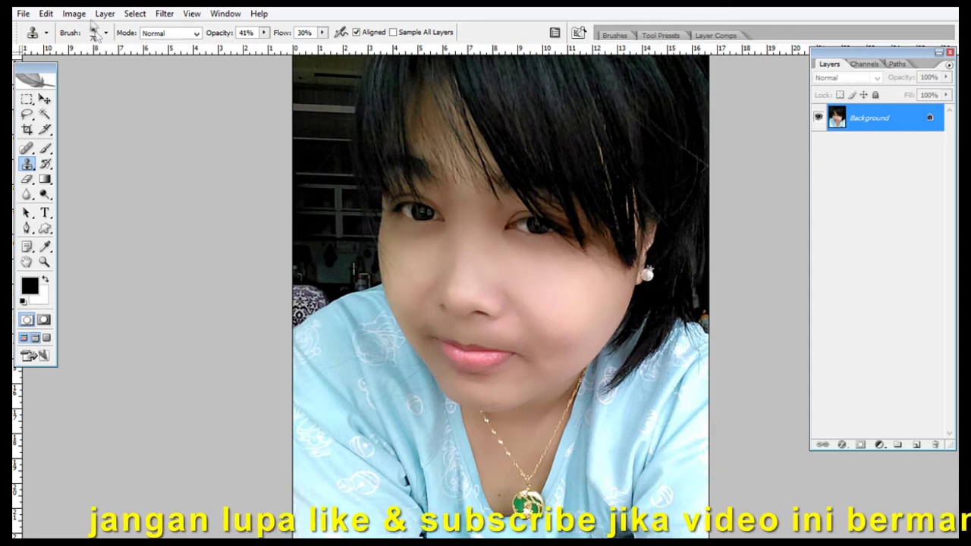
click(24, 13)
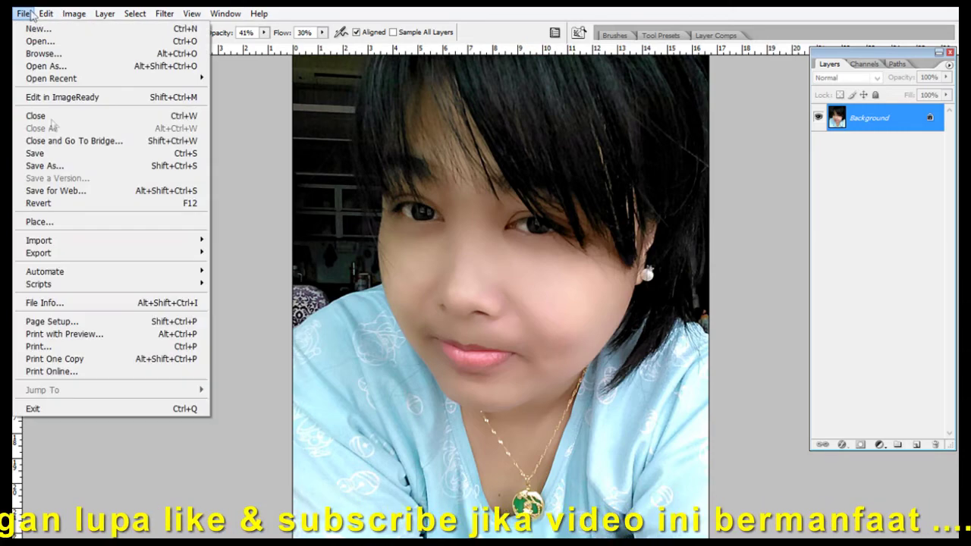
Save the portrait as ok.jpg in Documents, JPEG at Quality 12 Maximum
click(46, 165)
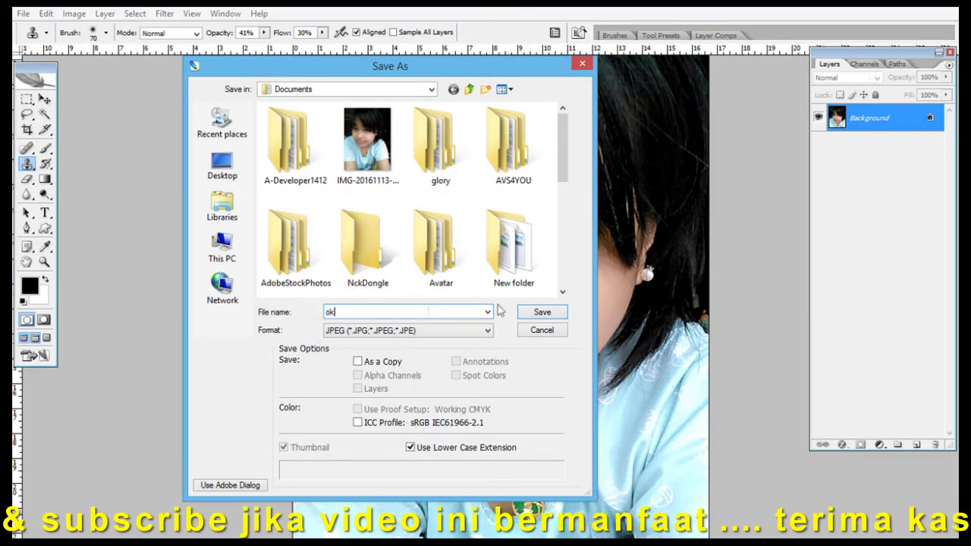
click(547, 312)
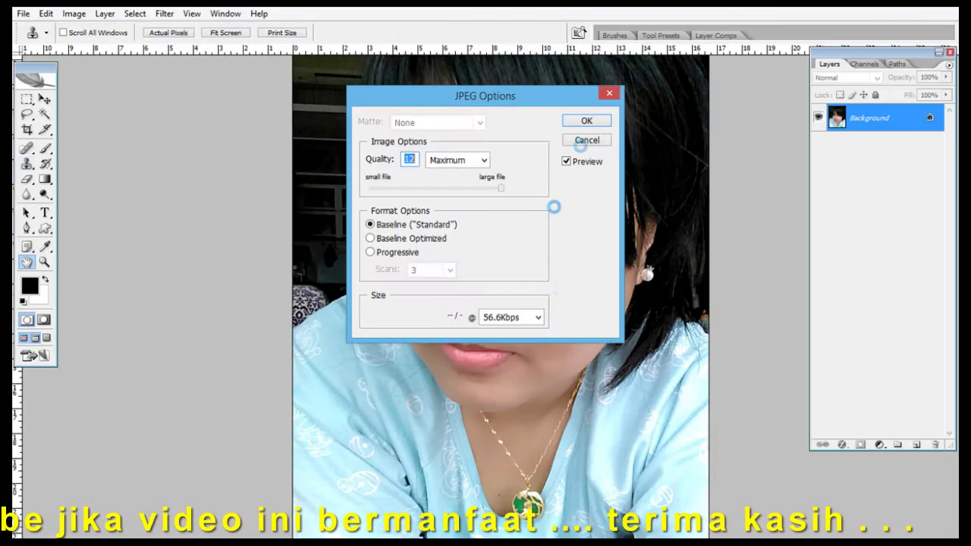
click(583, 120)
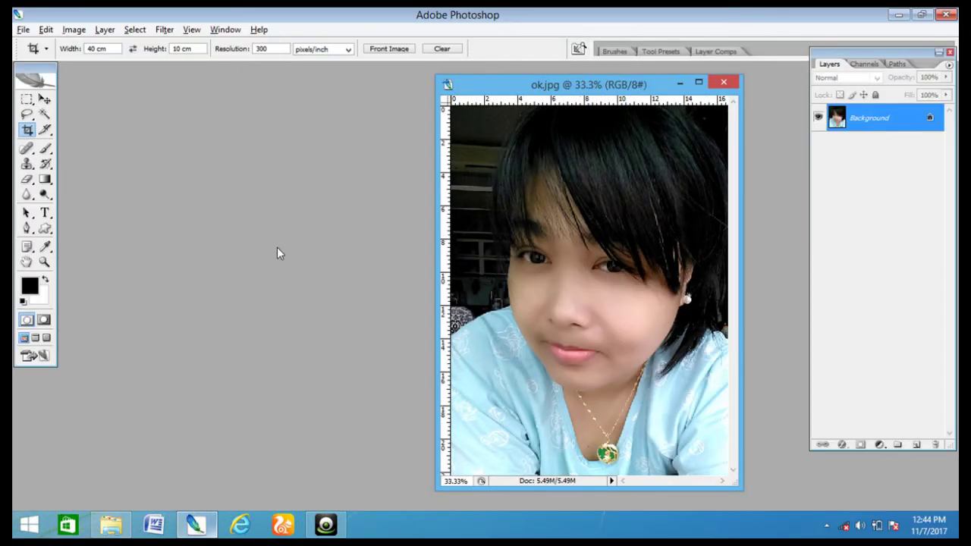
Open IMG-20161113-WA0005.jpg beside ok.jpg, zoomed to 50% and panned to the face
double_click(277, 247)
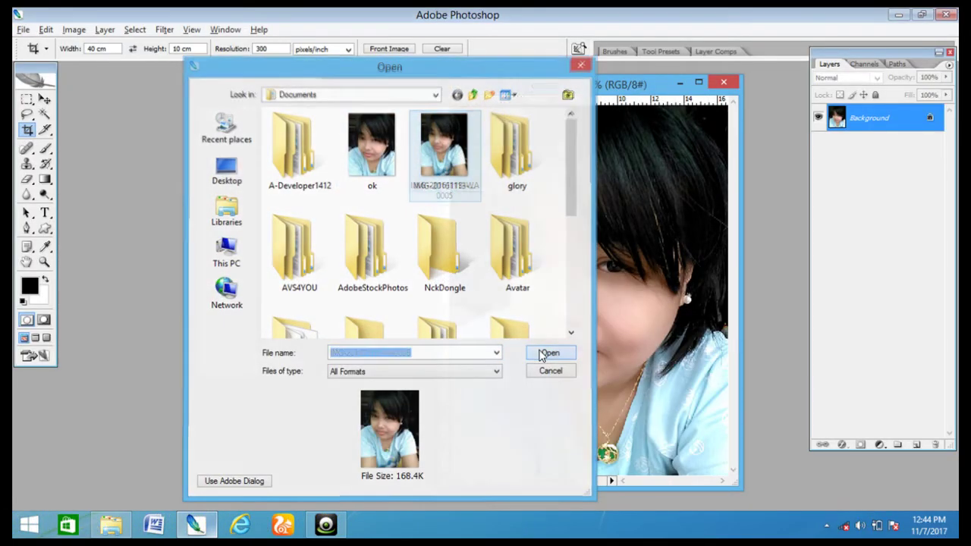
click(548, 352)
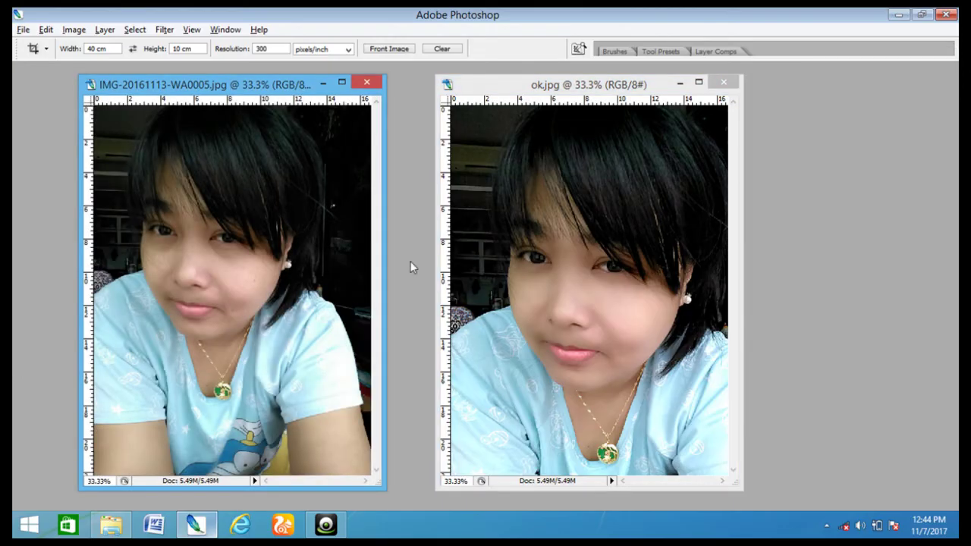
drag(258, 86, 289, 82)
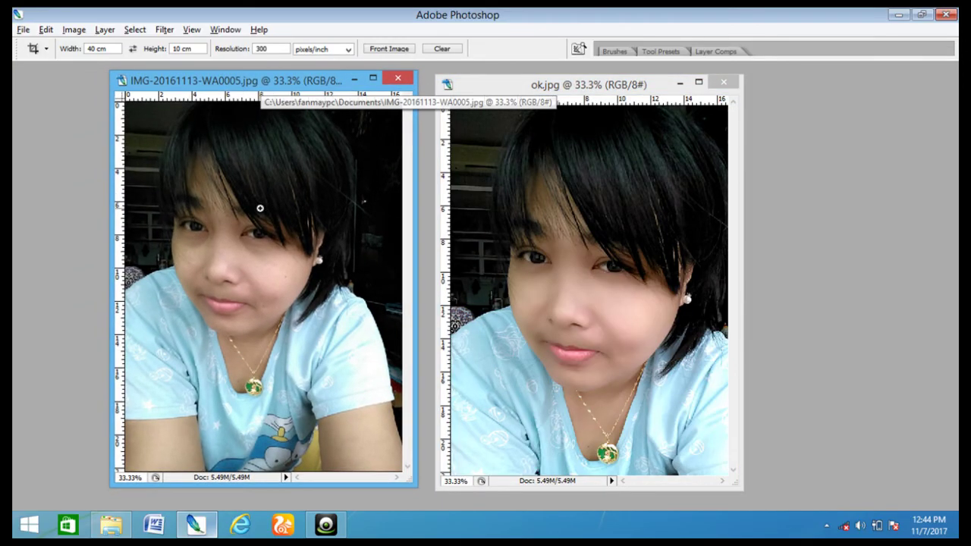
key(ctrl+plus)
drag(235, 270, 254, 244)
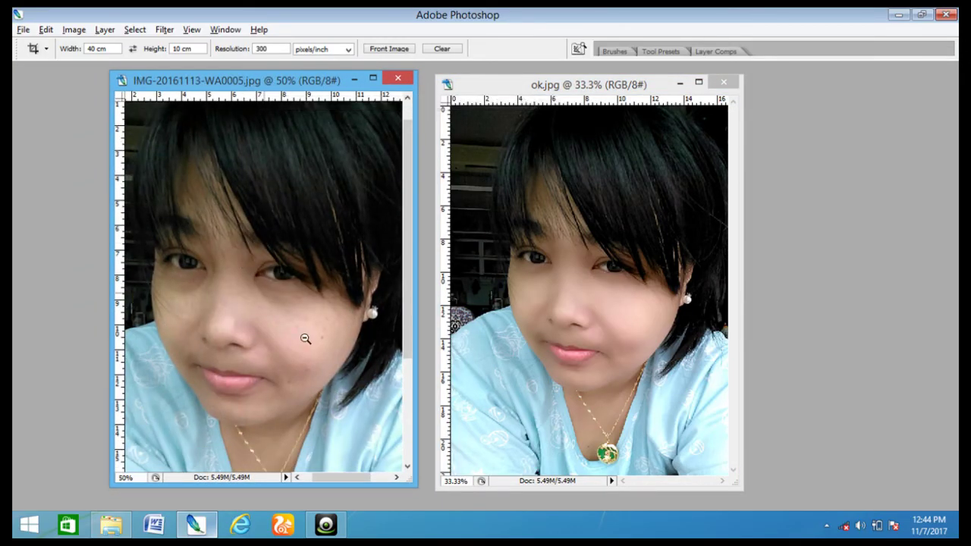